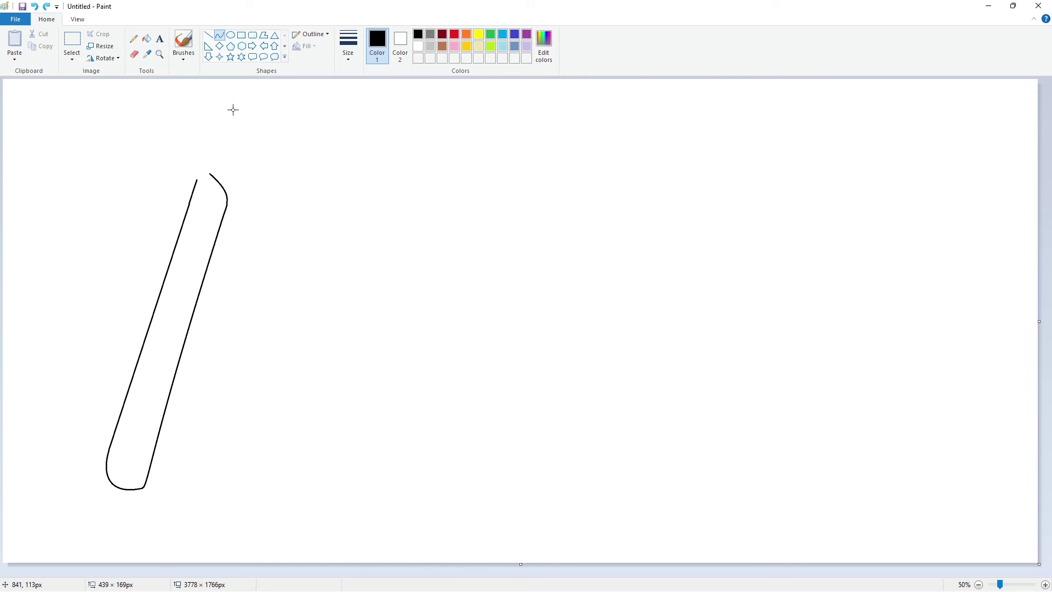
Draw the inner edge of the B's upper bowl and the short curved edges where it meets the stem
drag(150, 199, 326, 162)
drag(231, 181, 328, 227)
click(329, 163)
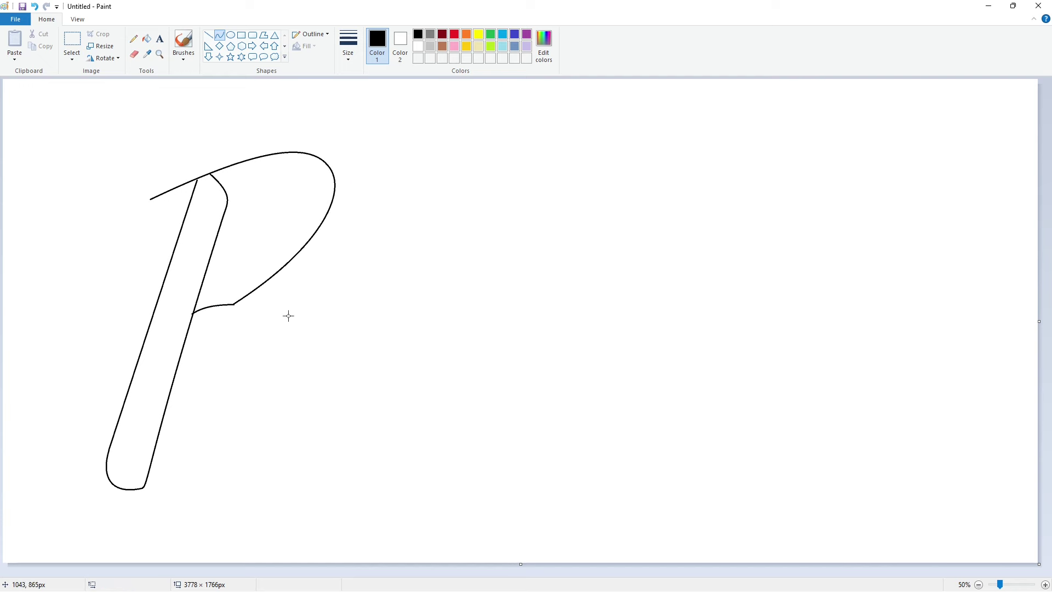
mouse_move(222, 334)
mouse_down()
mouse_move(244, 332)
mouse_move(217, 343)
mouse_up()
Draw the rounded end of the B's top stroke and the outer edge of its upper bowl with the Curve tool
drag(162, 155, 130, 182)
key(ctrl+z)
drag(148, 168, 263, 120)
drag(204, 144, 197, 131)
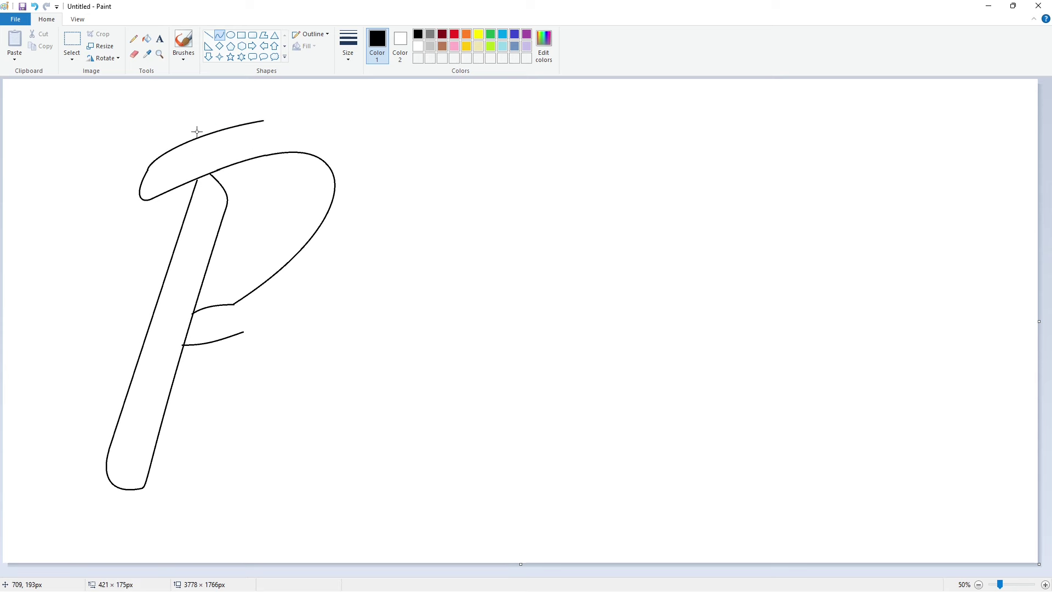
click(197, 132)
mouse_move(264, 121)
mouse_down()
mouse_move(331, 213)
mouse_move(358, 173)
mouse_up()
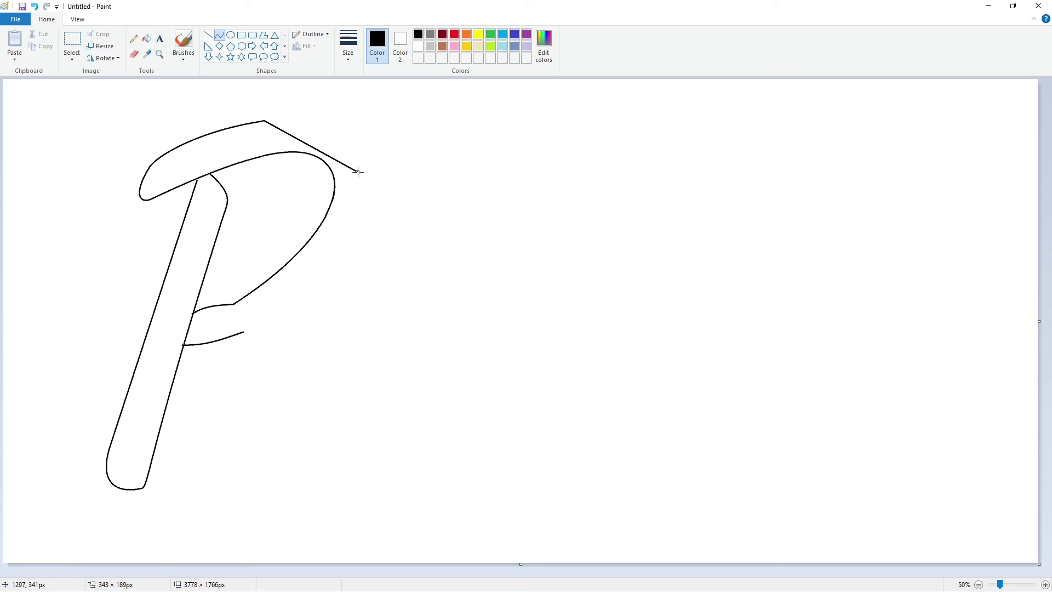
drag(312, 147, 329, 117)
click(359, 174)
mouse_move(359, 174)
mouse_down()
mouse_move(270, 311)
mouse_move(356, 192)
mouse_move(347, 266)
mouse_up()
click(347, 266)
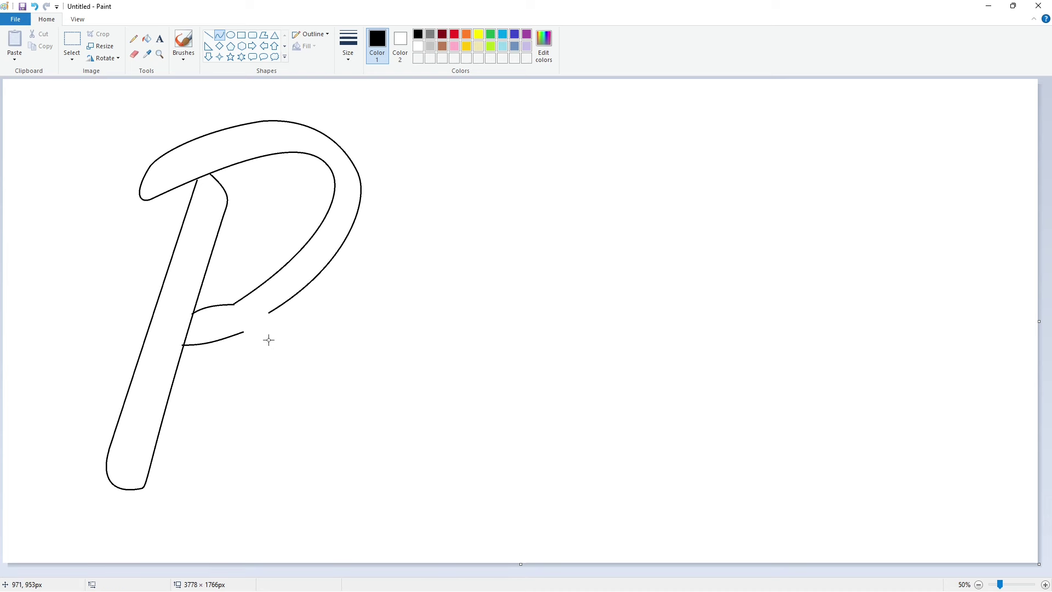
Draw the inner curve of the B's lower bowl and close the small oval loop at its base
drag(266, 394, 206, 472)
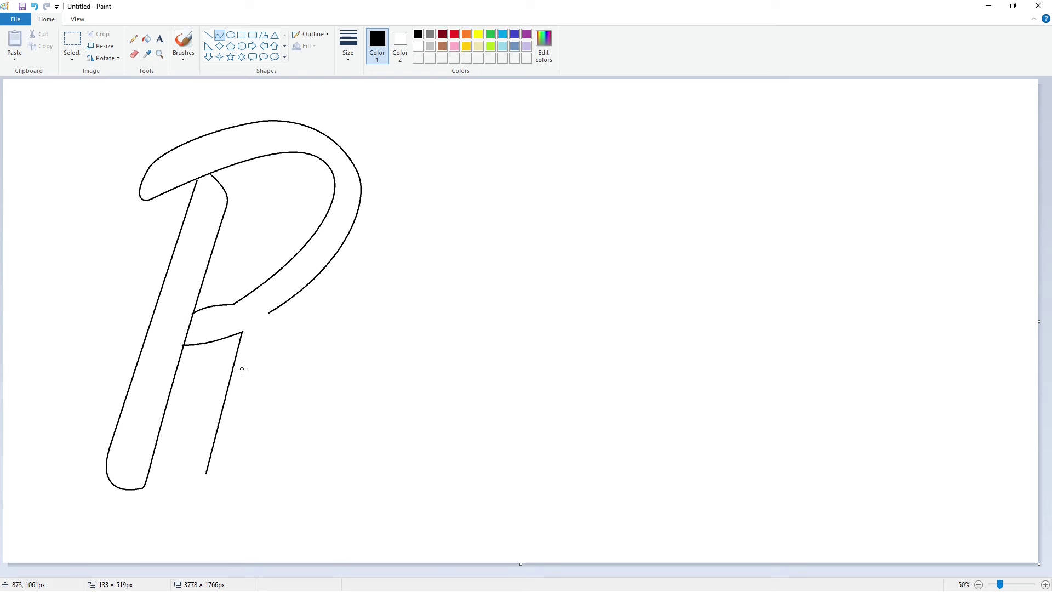
drag(240, 369, 299, 424)
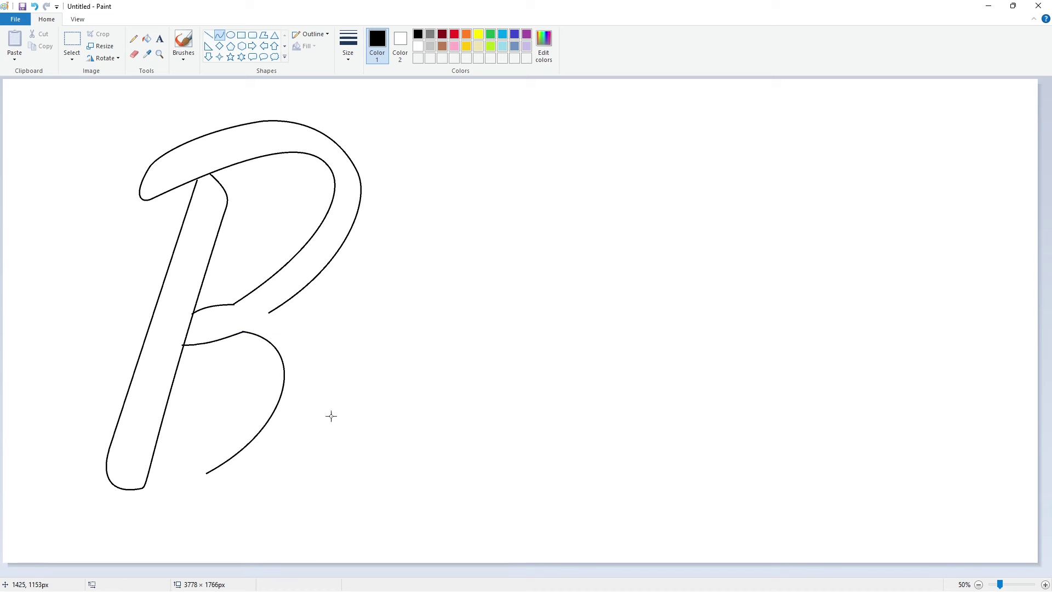
drag(206, 473, 179, 455)
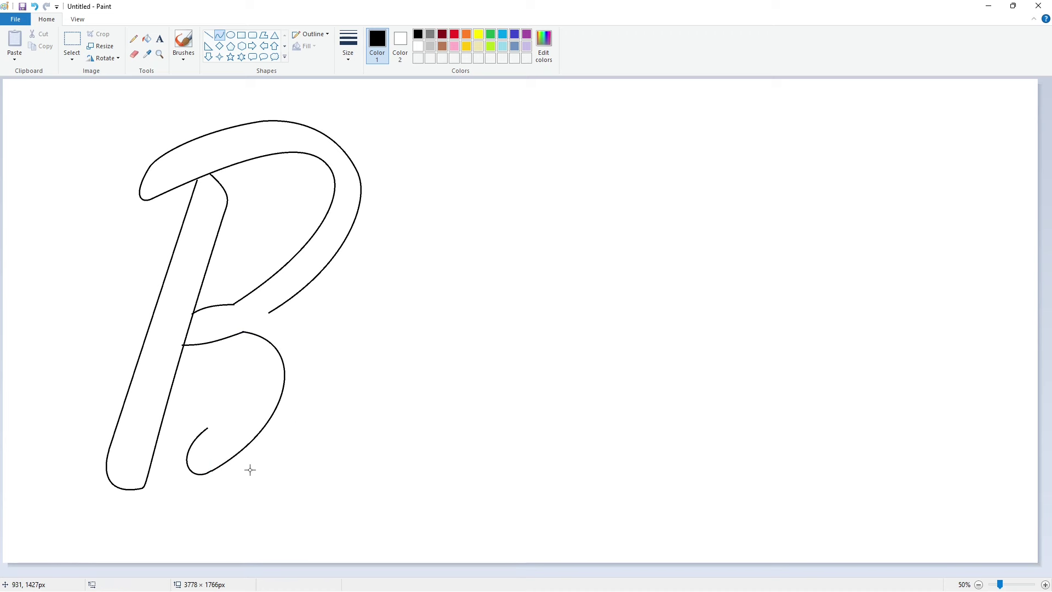
click(209, 429)
drag(249, 443, 309, 429)
Draw the arched upper edge of the B's bottom loop and the outer edge of the lower bowl
drag(158, 425, 274, 419)
mouse_move(219, 422)
mouse_down()
mouse_move(212, 390)
mouse_move(233, 384)
mouse_up()
mouse_move(148, 466)
mouse_down()
mouse_move(291, 437)
mouse_move(305, 415)
mouse_up()
mouse_move(225, 441)
mouse_down()
mouse_move(176, 500)
mouse_move(258, 511)
mouse_up()
mouse_move(269, 312)
mouse_down()
mouse_move(312, 360)
mouse_move(304, 323)
mouse_up()
Draw the upper arc and rounded tip of the letter a, starting from the B's lower bowl
drag(311, 361, 418, 294)
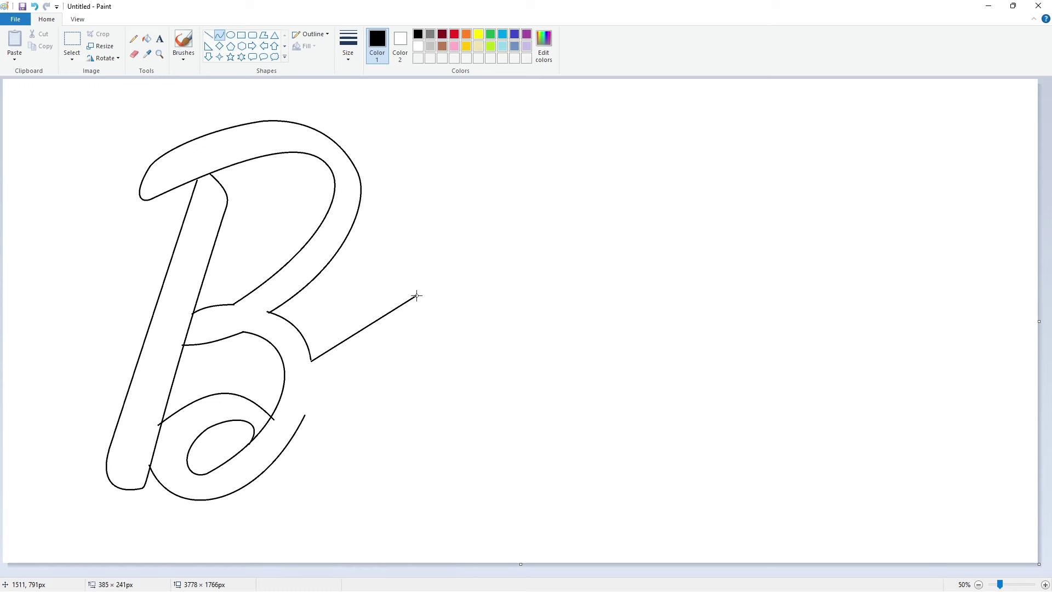
mouse_move(364, 328)
mouse_down()
mouse_move(364, 298)
mouse_move(387, 288)
mouse_up()
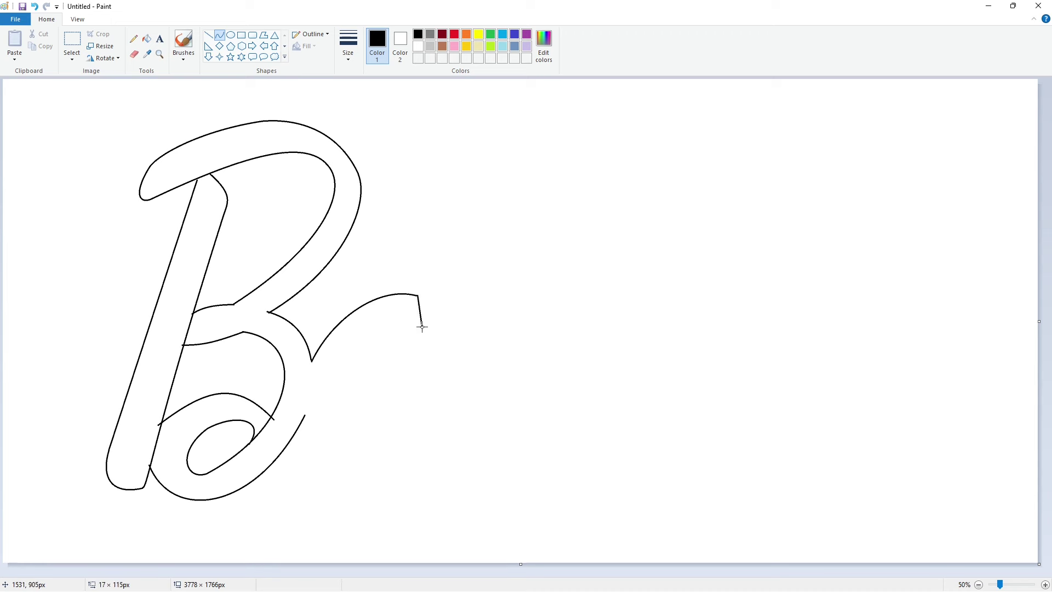
drag(433, 315, 463, 320)
mouse_move(392, 316)
mouse_down()
mouse_move(325, 417)
mouse_move(324, 406)
mouse_up()
drag(358, 361, 346, 348)
click(467, 375)
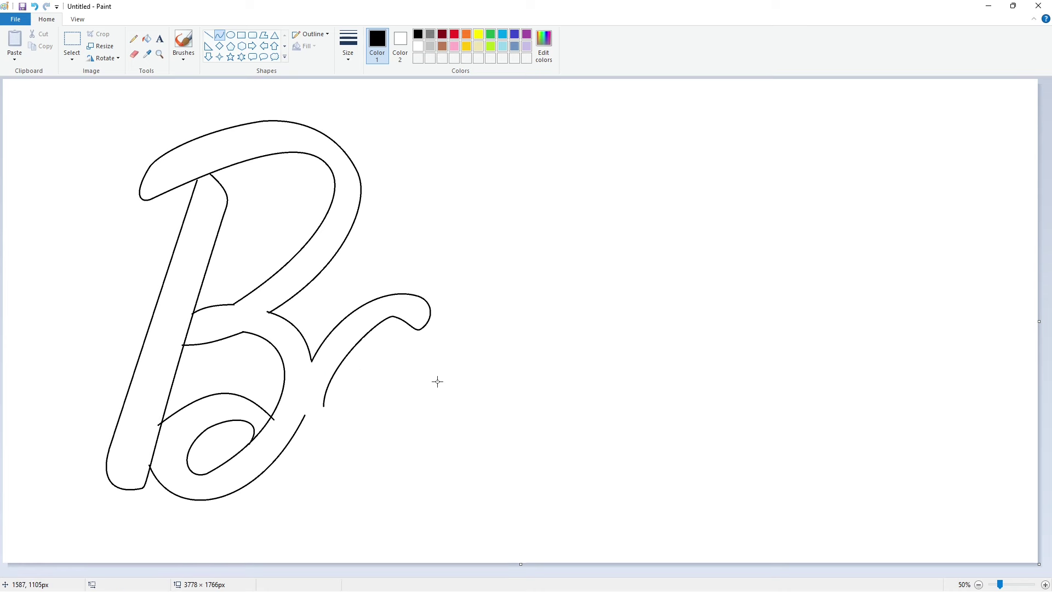
key(ctrl+z)
key(ctrl+z)
Draw the inner edge of the a's arc as a curve from the rounded tip down toward the base
mouse_move(410, 328)
mouse_down()
mouse_move(383, 331)
mouse_move(323, 397)
mouse_up()
drag(359, 359, 352, 328)
click(324, 398)
drag(324, 406, 387, 428)
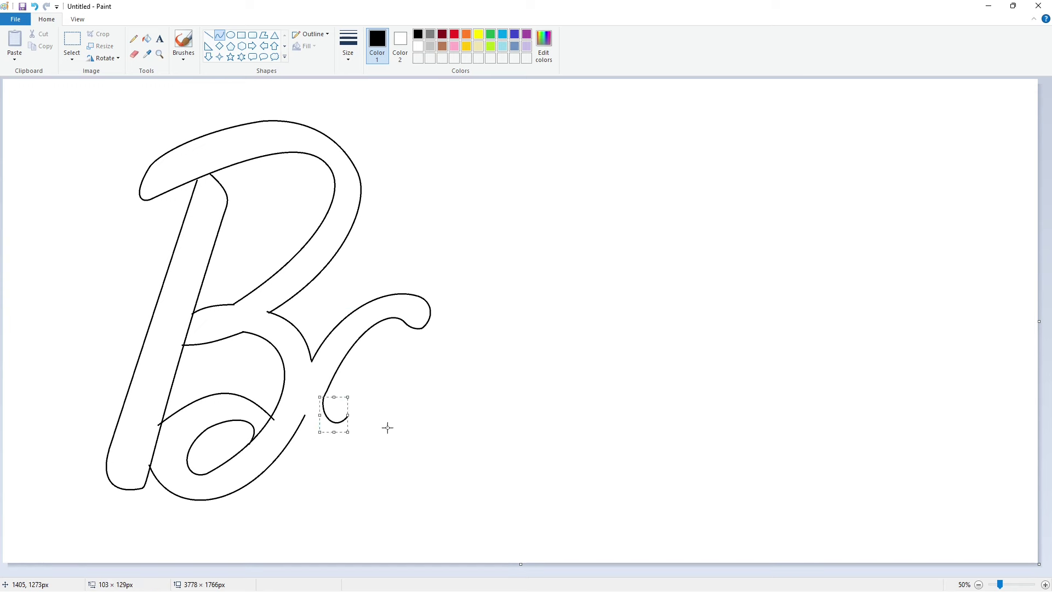
key(ctrl+z)
key(ctrl+z)
key(ctrl+y)
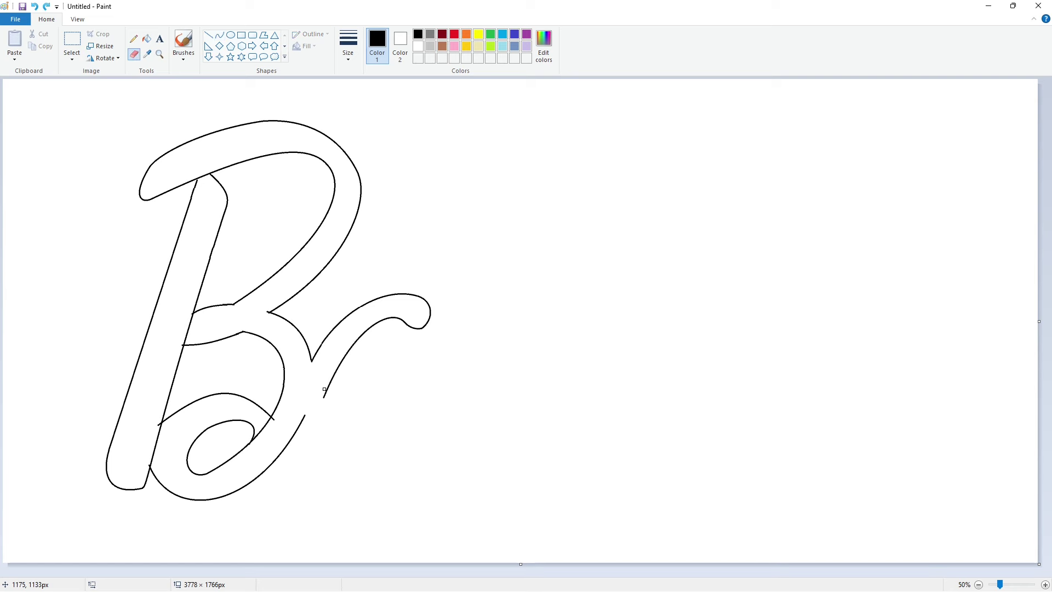
key(ctrl+z)
Trim the end of the a's inner edge with white and draw its counter and bottom edge in black
click(418, 46)
click(419, 35)
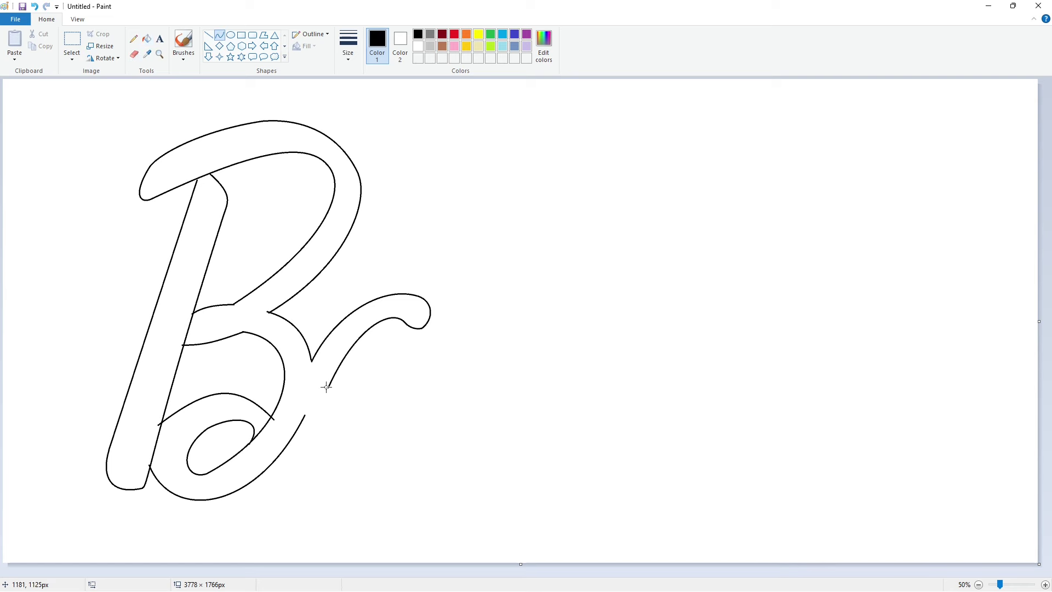
mouse_move(336, 412)
mouse_down()
mouse_move(328, 430)
mouse_move(365, 417)
mouse_move(394, 340)
mouse_move(358, 406)
mouse_move(430, 394)
mouse_move(396, 342)
mouse_move(411, 332)
mouse_up()
click(448, 371)
mouse_move(305, 416)
mouse_down()
mouse_move(340, 447)
mouse_move(317, 448)
mouse_move(380, 410)
mouse_move(353, 443)
mouse_up()
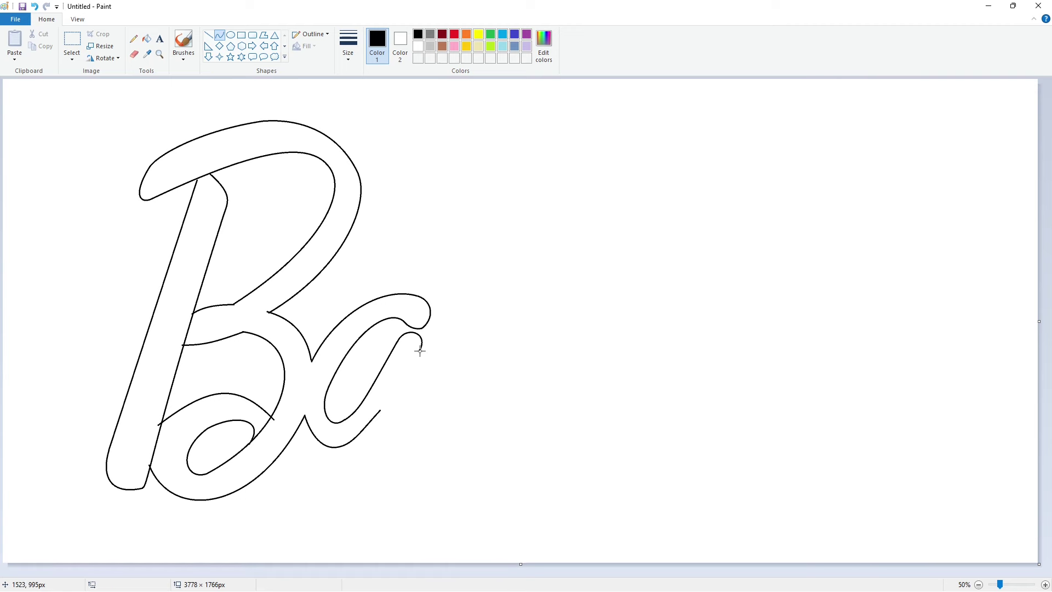
Draw the a's right stroke and both edges of the connector running up to the top of the r
drag(427, 369, 477, 339)
click(525, 409)
drag(428, 375, 432, 449)
key(ctrl+z)
mouse_move(379, 410)
mouse_down()
mouse_move(419, 432)
mouse_move(399, 443)
mouse_move(477, 340)
mouse_move(488, 286)
mouse_move(498, 289)
mouse_move(471, 278)
mouse_up()
click(419, 432)
click(530, 399)
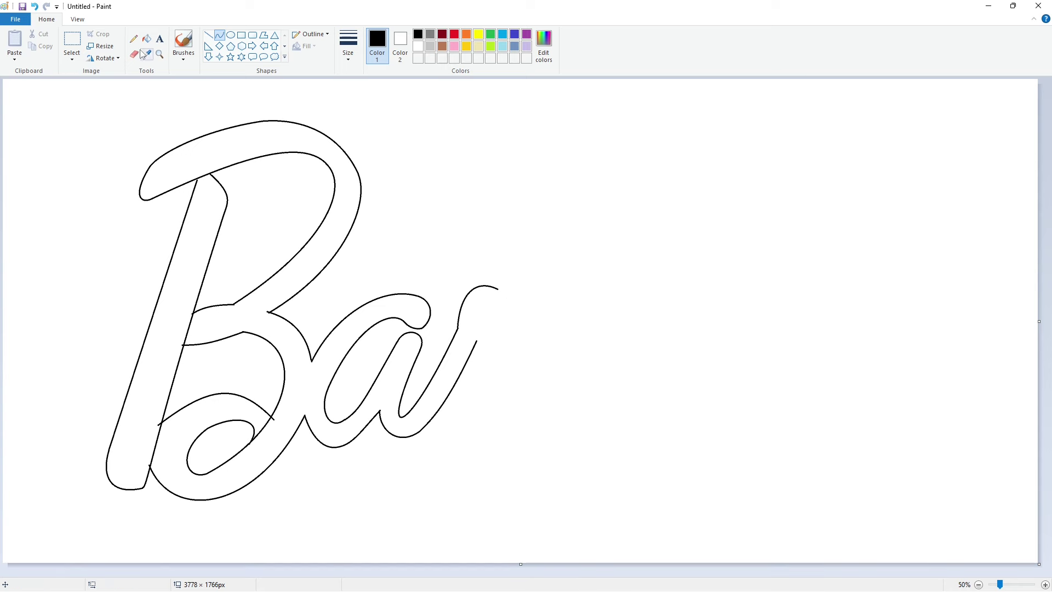
Shape the r's rounded tip and the notch below it with black curves
click(147, 54)
click(492, 280)
click(146, 39)
click(219, 35)
click(418, 34)
mouse_move(492, 286)
mouse_down()
mouse_move(491, 314)
mouse_move(499, 296)
mouse_move(489, 319)
mouse_up()
click(492, 312)
click(489, 319)
Draw the r's right edge, lower hook, inner edge and rounded base
drag(494, 384, 515, 346)
key(ctrl+z)
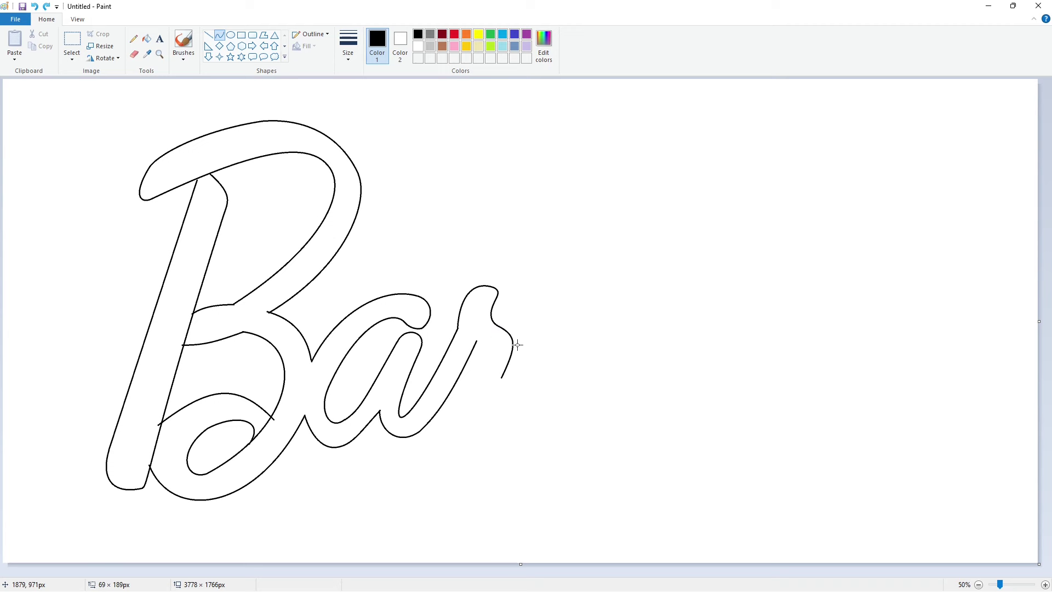
click(502, 378)
drag(511, 389, 496, 434)
click(496, 435)
drag(475, 354, 494, 344)
click(467, 391)
mouse_move(474, 376)
mouse_down()
mouse_move(520, 432)
mouse_move(465, 403)
mouse_move(486, 453)
mouse_up()
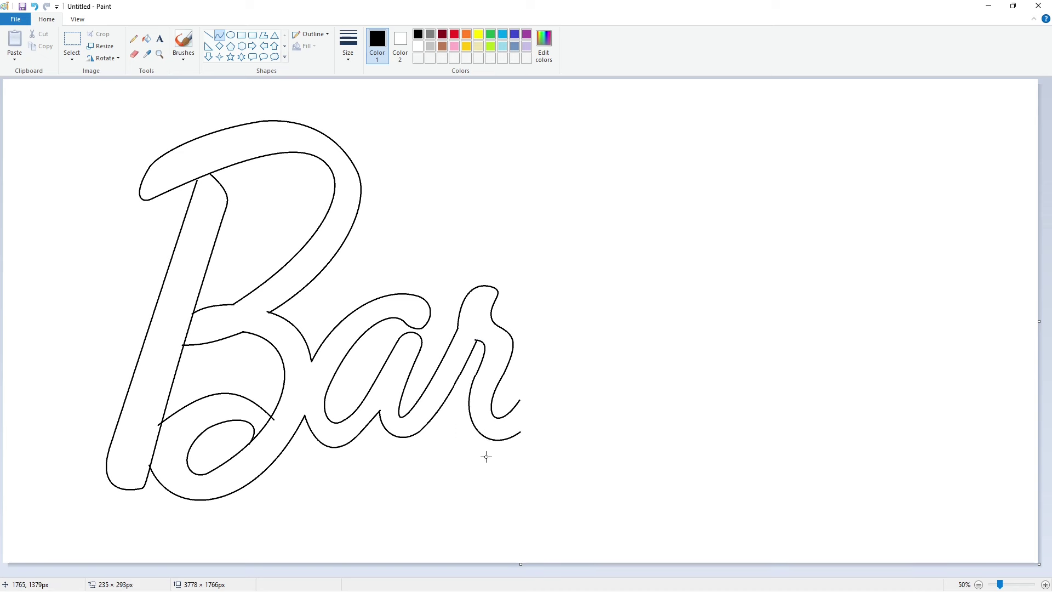
Draw the tall outer outline of the b's ascender: the left edge, rounded top and right edge
drag(520, 402, 654, 161)
mouse_move(568, 318)
mouse_down()
mouse_move(597, 206)
mouse_move(587, 212)
mouse_up()
click(587, 212)
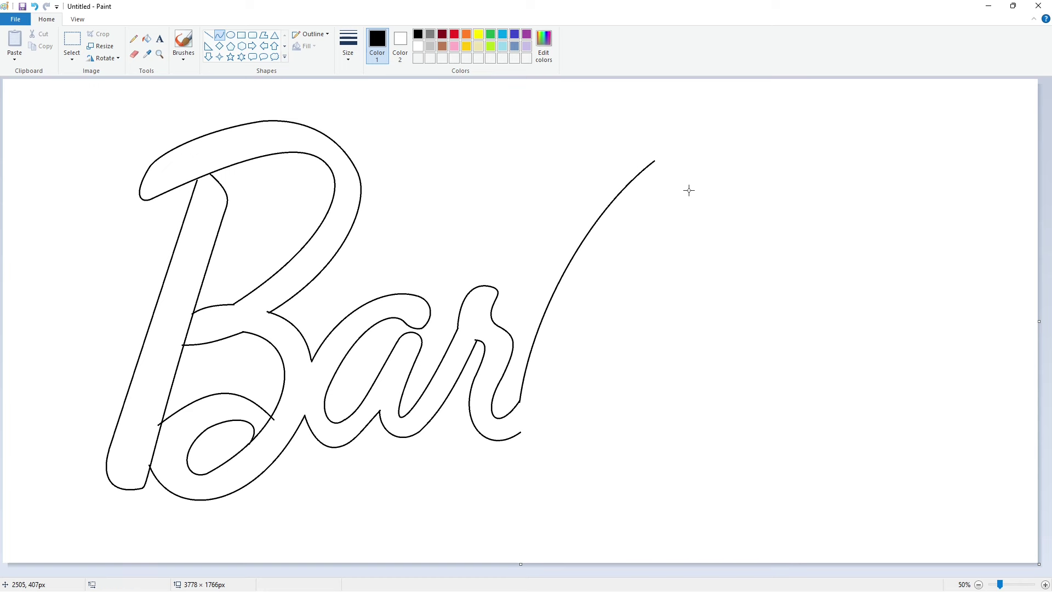
drag(662, 158, 548, 403)
click(683, 181)
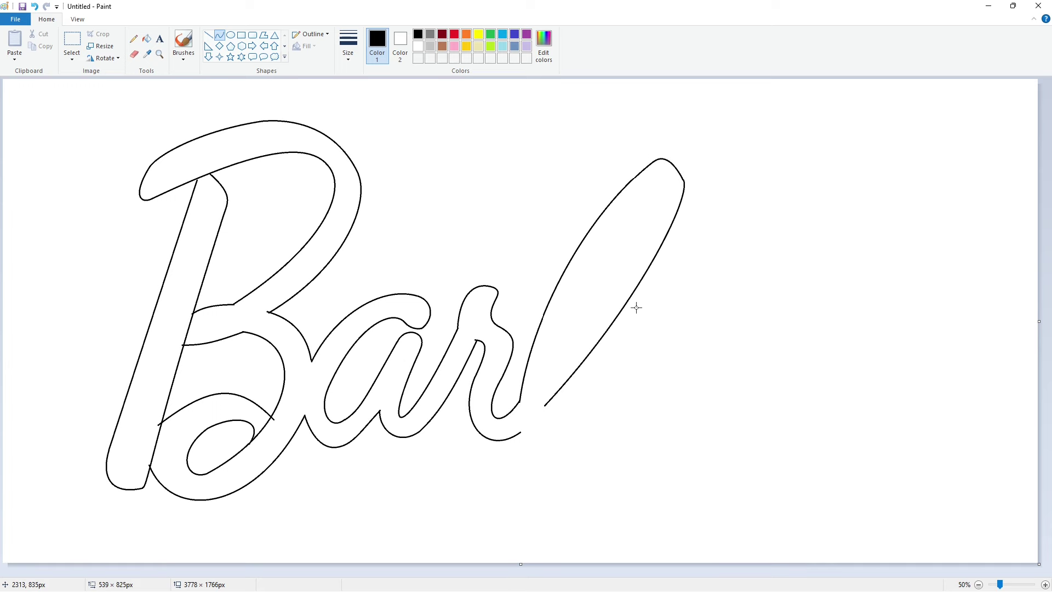
key(ctrl+z)
drag(683, 181, 670, 264)
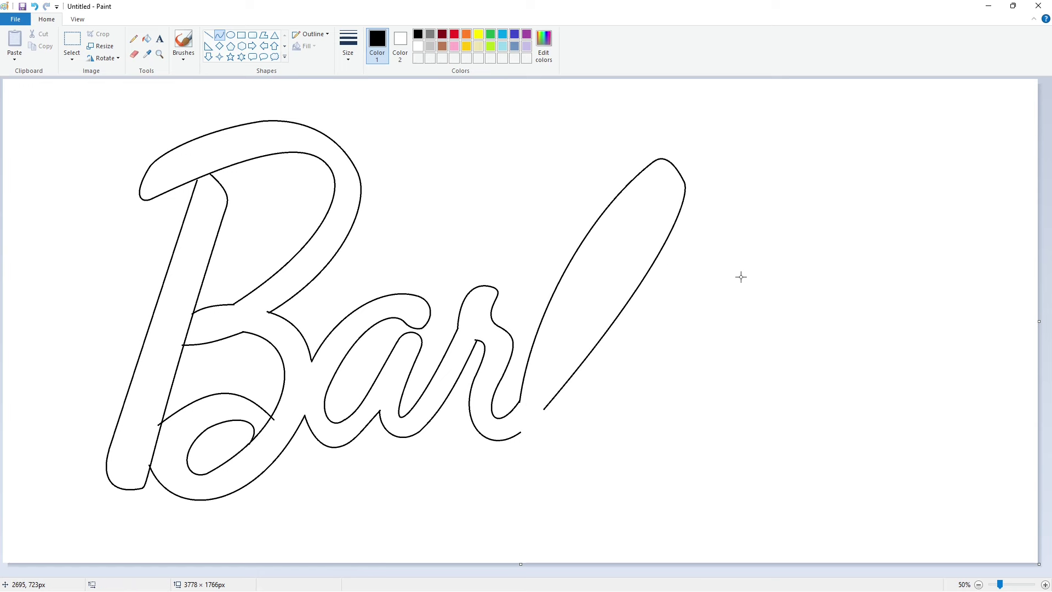
Draw the inner and outer curves of the b's base and the narrow counter inside its ascender
drag(544, 408, 597, 385)
mouse_move(564, 417)
mouse_down()
mouse_move(542, 443)
mouse_move(596, 462)
mouse_move(554, 449)
mouse_move(616, 408)
mouse_up()
drag(567, 421, 702, 491)
drag(553, 363, 646, 201)
mouse_move(606, 277)
mouse_down()
mouse_move(601, 242)
mouse_move(630, 225)
mouse_move(557, 359)
mouse_move(639, 237)
mouse_move(628, 275)
mouse_up()
click(705, 280)
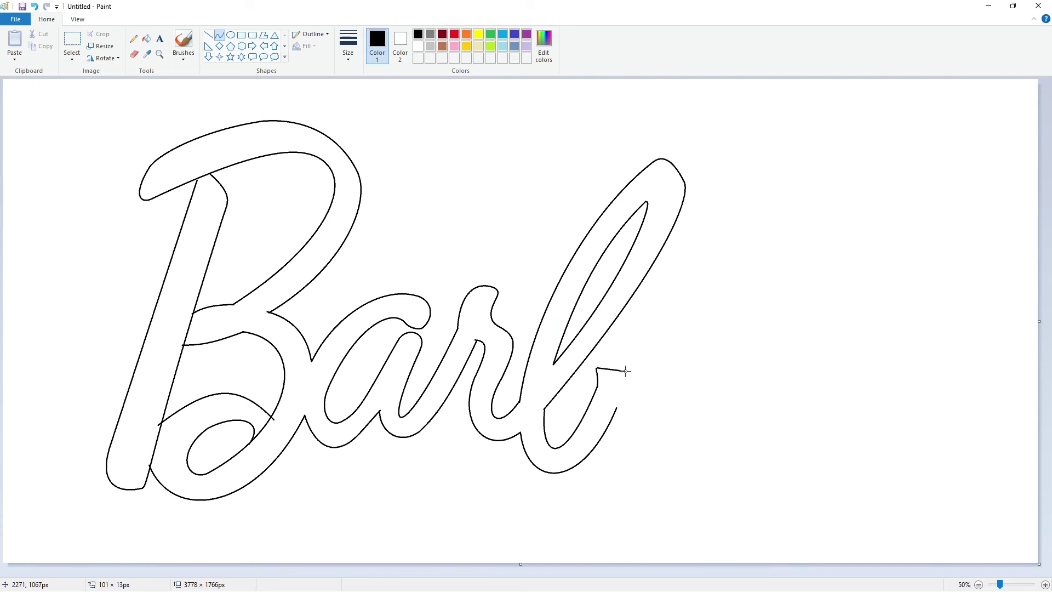
Draw the b's rounded tip and the connector leading to the i
drag(598, 359, 613, 343)
click(688, 355)
click(655, 399)
Outline the body of the i with its left edge, slanted tip, inner hook and curved base
mouse_move(619, 404)
mouse_down()
mouse_move(665, 390)
mouse_move(622, 395)
mouse_move(701, 309)
mouse_move(726, 317)
mouse_move(698, 310)
mouse_up()
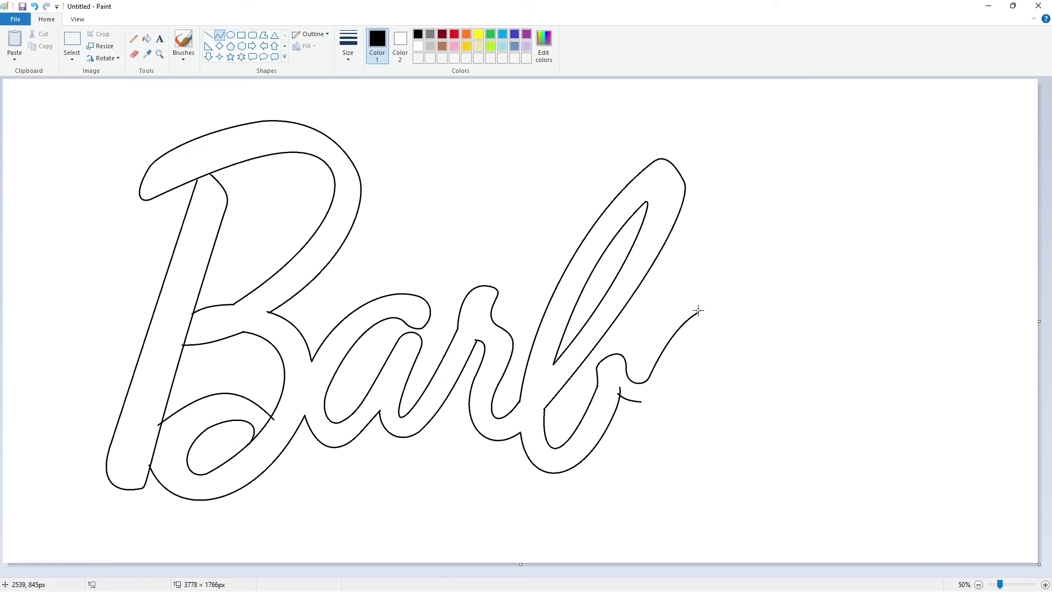
click(710, 315)
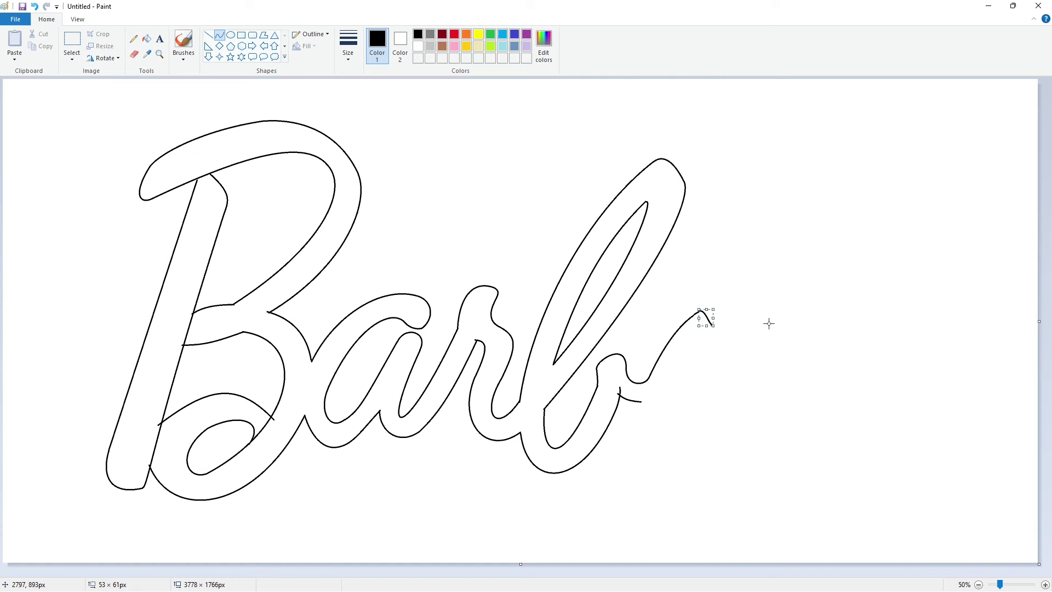
drag(717, 329, 717, 338)
click(715, 336)
drag(705, 411, 644, 460)
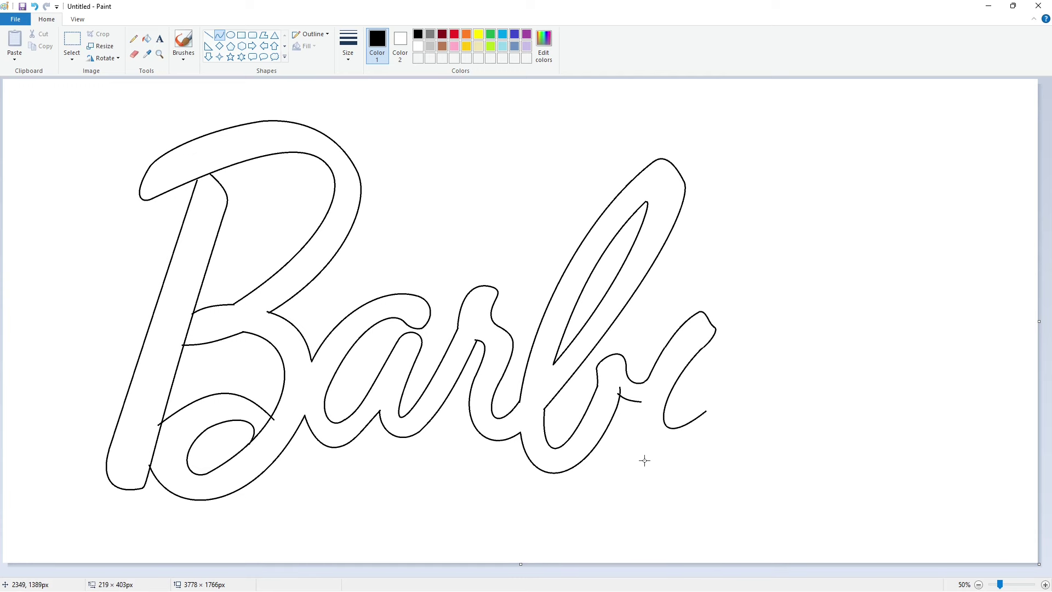
click(789, 451)
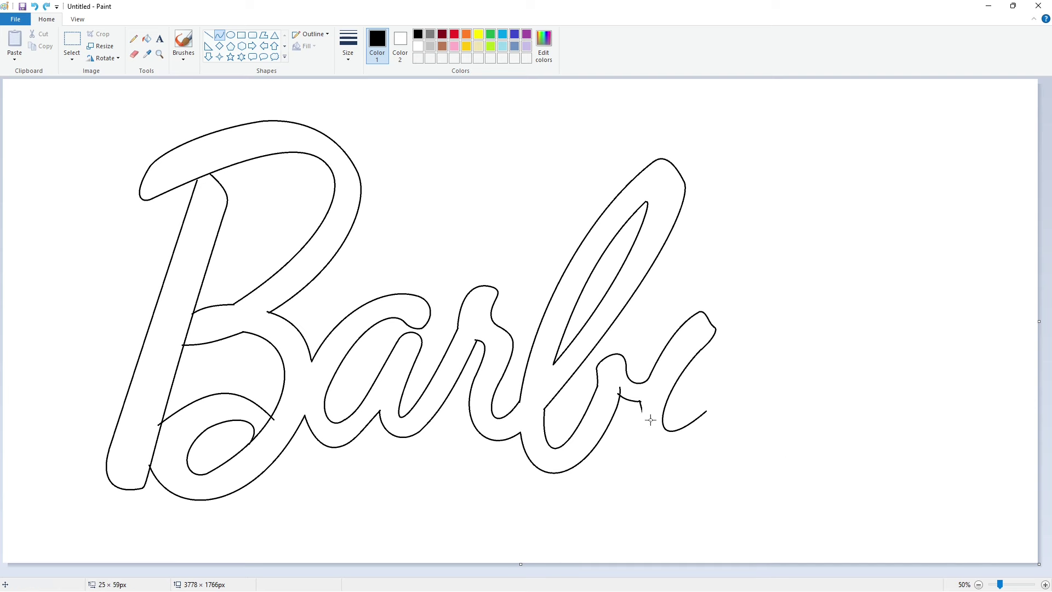
drag(640, 402, 715, 436)
mouse_move(678, 419)
mouse_down()
mouse_move(639, 439)
mouse_move(669, 467)
mouse_up()
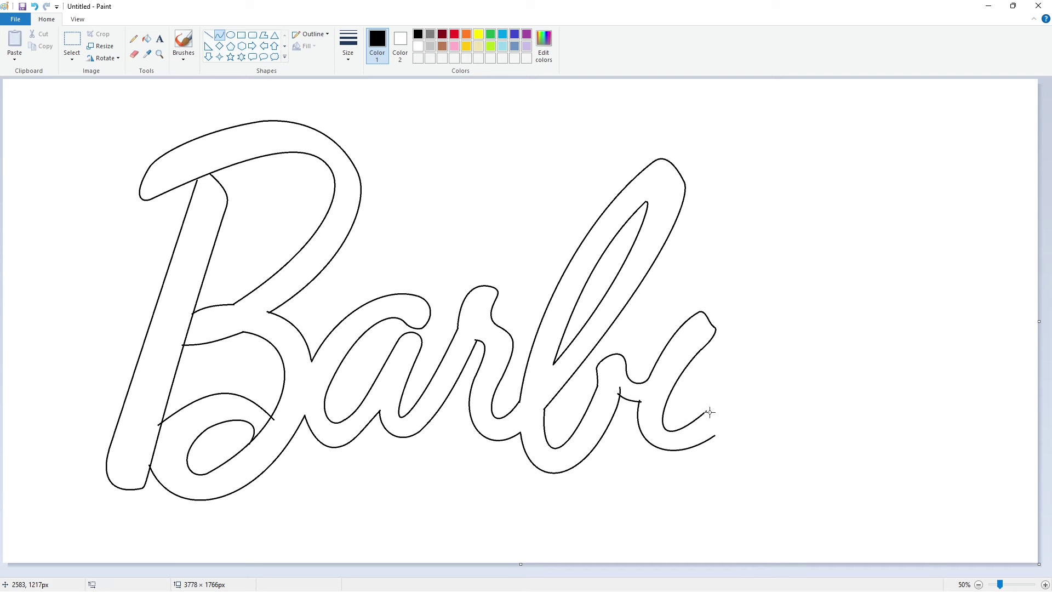
Draw the e's outer upper loop from the end of the i around to the start of its tail
drag(706, 411, 775, 304)
drag(740, 357, 735, 323)
mouse_move(850, 357)
mouse_down()
mouse_move(791, 313)
mouse_move(735, 421)
mouse_up()
drag(770, 370, 807, 331)
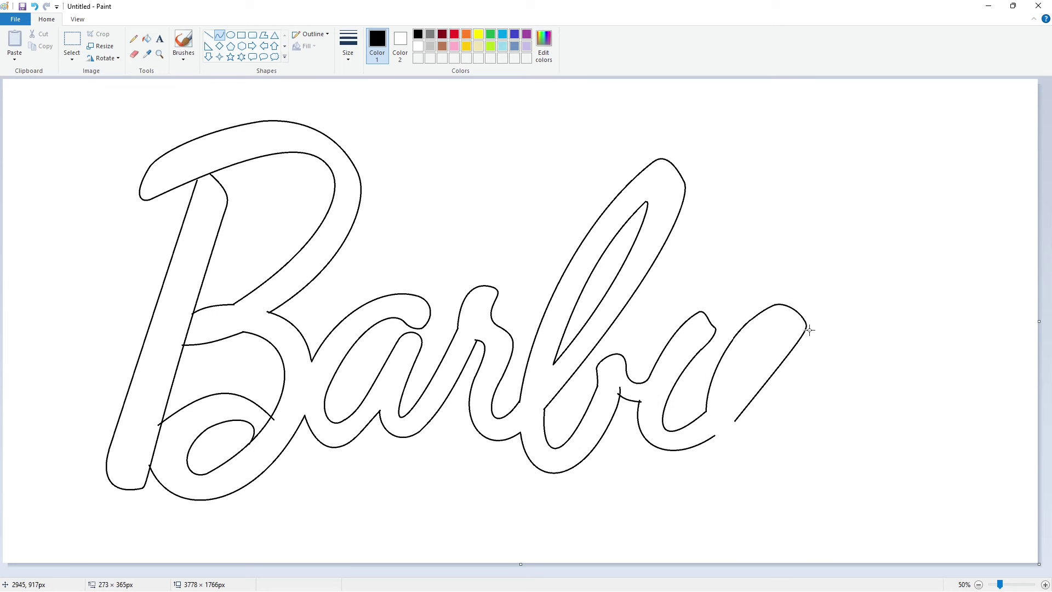
click(735, 421)
Draw the e's long upturned tail with its rounded end and bottom edge, and add the inner counter
drag(735, 421, 859, 361)
drag(797, 391, 785, 450)
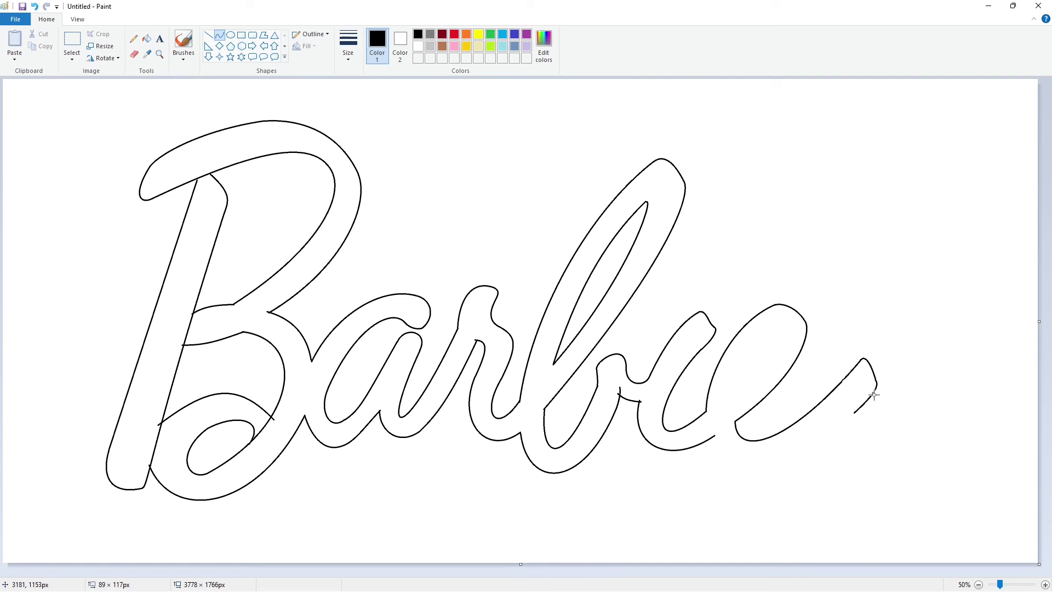
drag(853, 410, 714, 436)
mouse_move(784, 430)
mouse_down()
mouse_move(757, 488)
mouse_move(910, 467)
mouse_up()
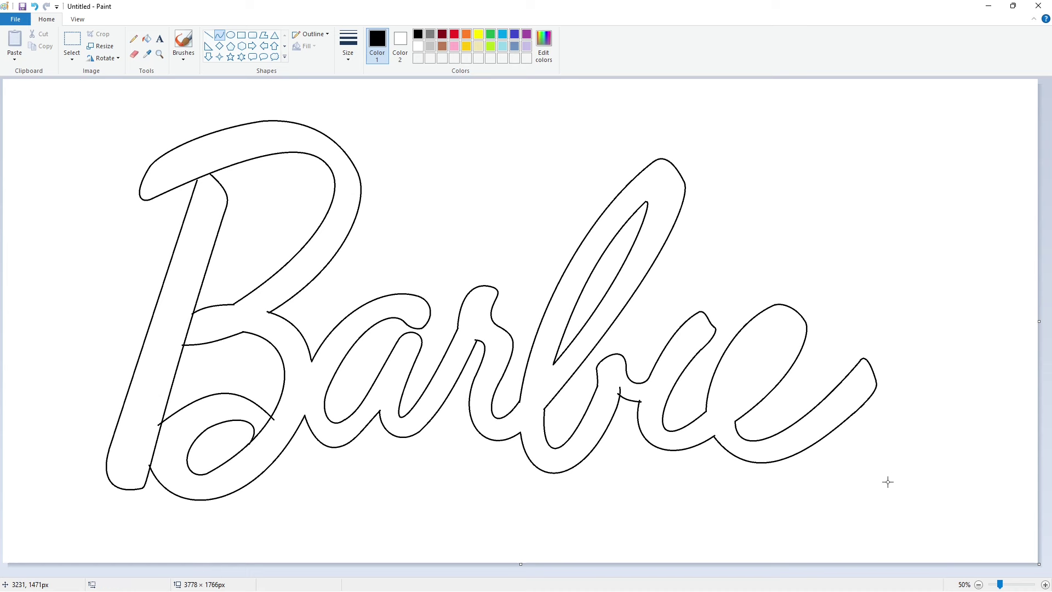
mouse_move(736, 394)
mouse_down()
mouse_move(784, 327)
mouse_move(791, 360)
mouse_move(785, 351)
mouse_move(778, 361)
mouse_move(794, 376)
mouse_move(849, 366)
mouse_up()
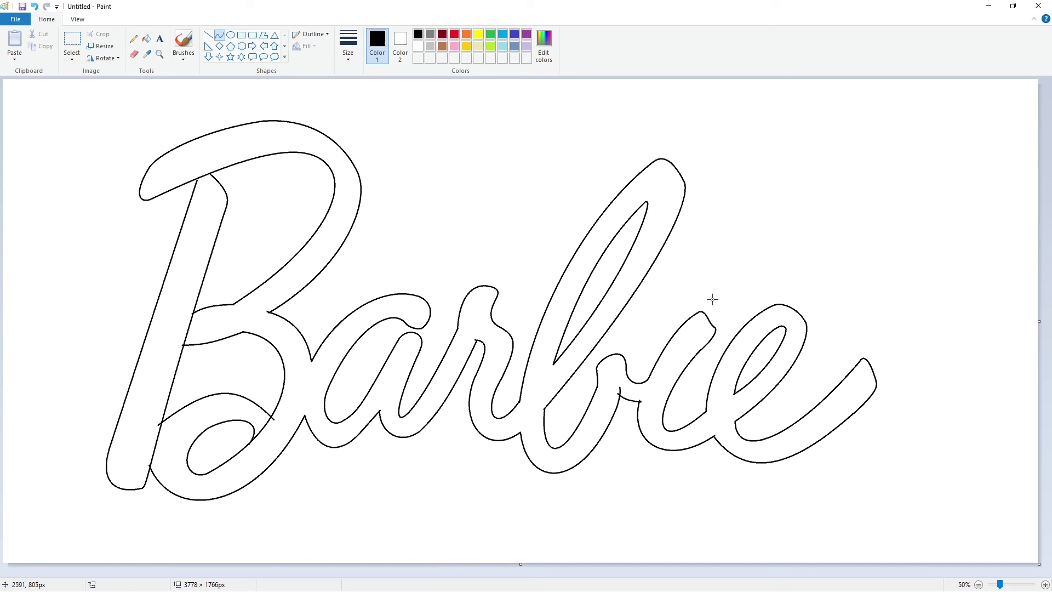
Outline the dot above the i and fill all the letter shapes and the dot with black
drag(718, 300, 738, 226)
mouse_move(728, 263)
mouse_down()
mouse_move(697, 250)
mouse_move(755, 236)
mouse_move(744, 223)
mouse_move(718, 300)
mouse_move(758, 241)
mouse_move(775, 249)
mouse_move(767, 258)
mouse_up()
click(146, 39)
click(217, 226)
click(167, 306)
click(717, 250)
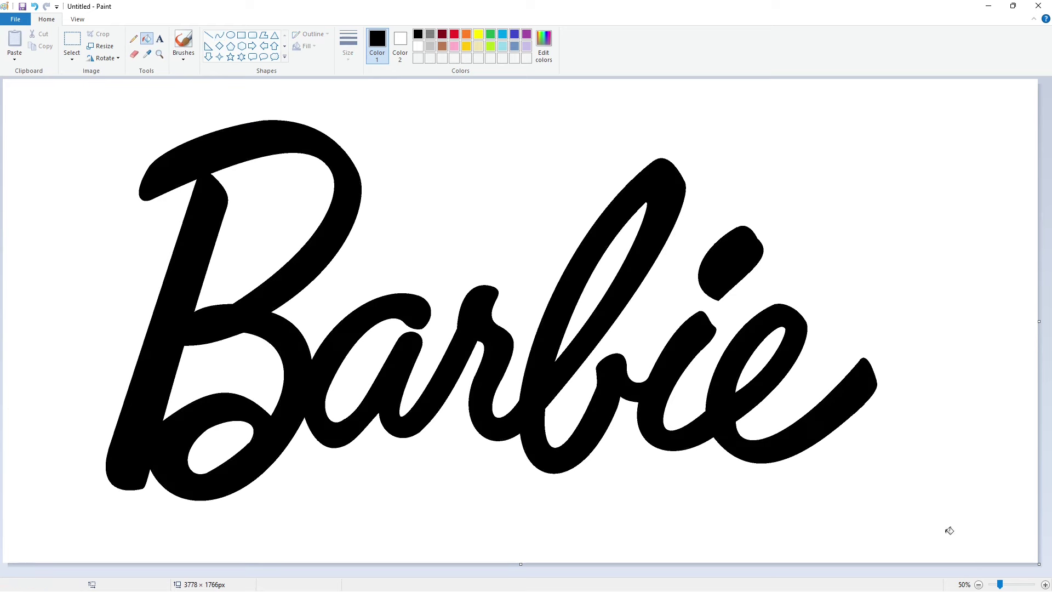
Smooth the kink on the r's left edge with a short black straight line about 15 × 53 px
scroll(948, 531, up, 1)
scroll(525, 478, down, 3)
drag(444, 572, 649, 572)
scroll(526, 328, up, 2)
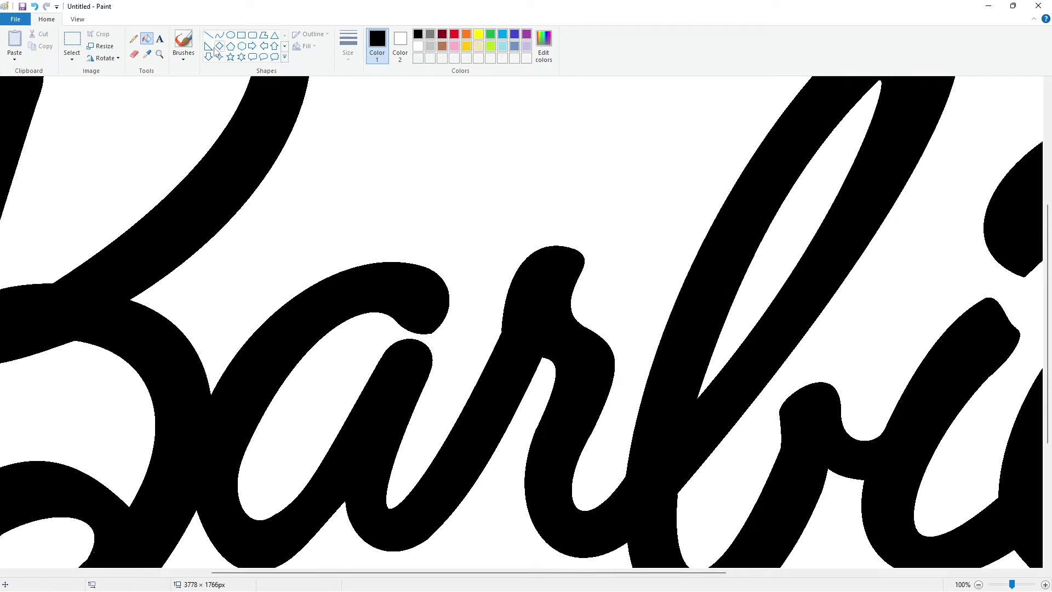
click(208, 35)
click(418, 46)
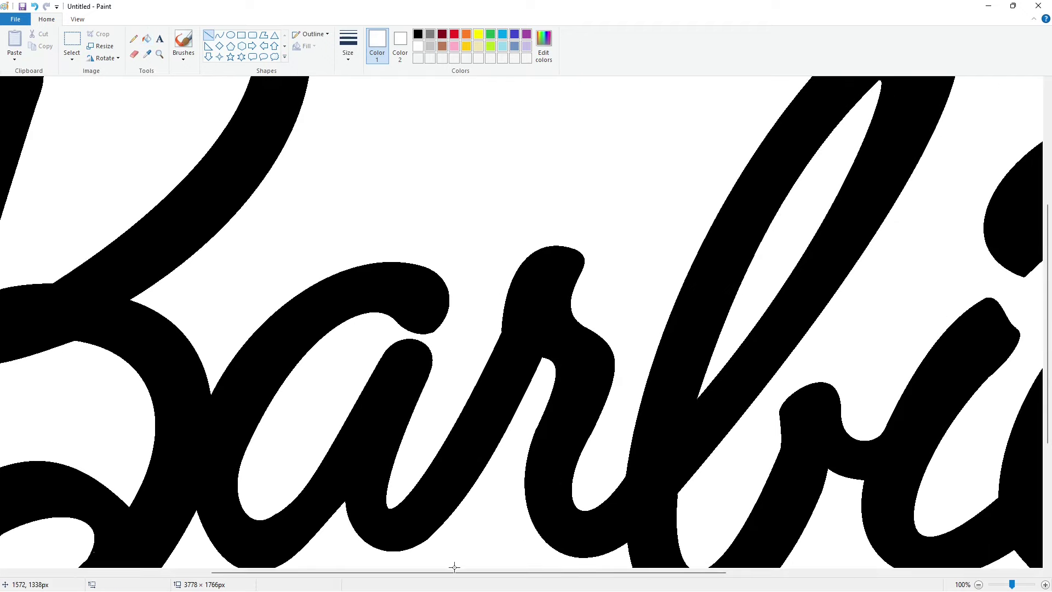
drag(454, 567, 498, 567)
click(418, 34)
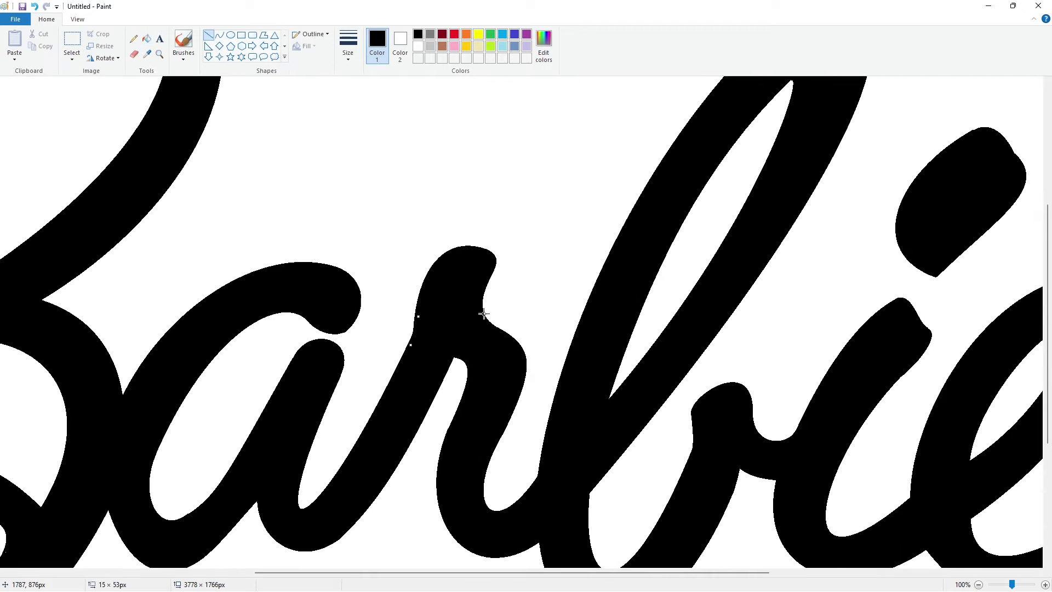
scroll(490, 538, down, 3)
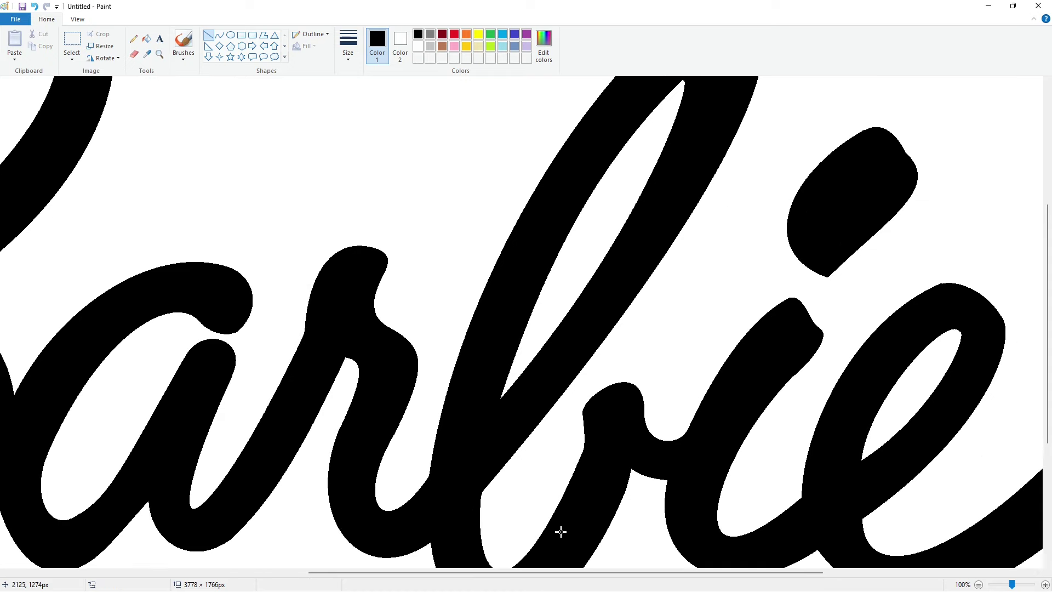
Smooth the notch on the upper right edge of the i's dot with a short black straight line
scroll(559, 531, right, 3)
scroll(565, 573, right, 3)
scroll(616, 514, up, 6)
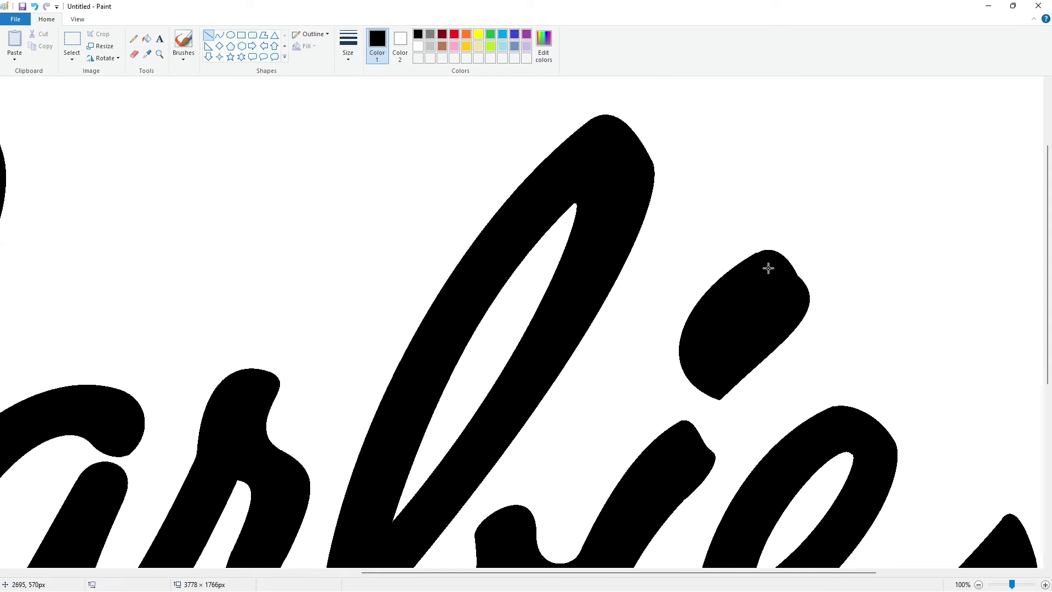
drag(792, 267, 804, 281)
Trim the top edge of the e's upper loop with a short horizontal white straight line
scroll(833, 346, down, 6)
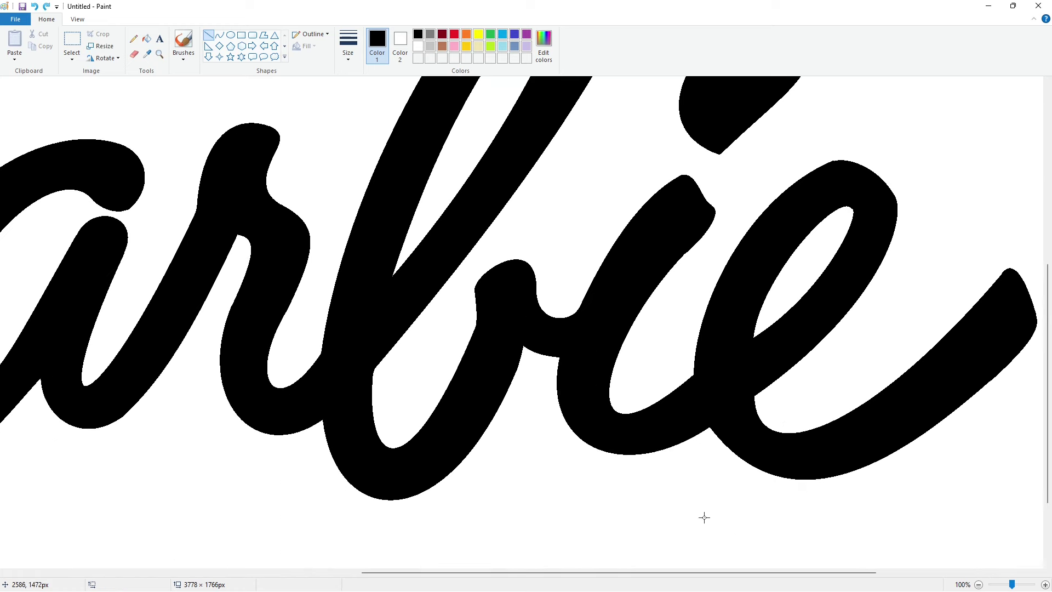
scroll(706, 573, right, 4)
click(455, 59)
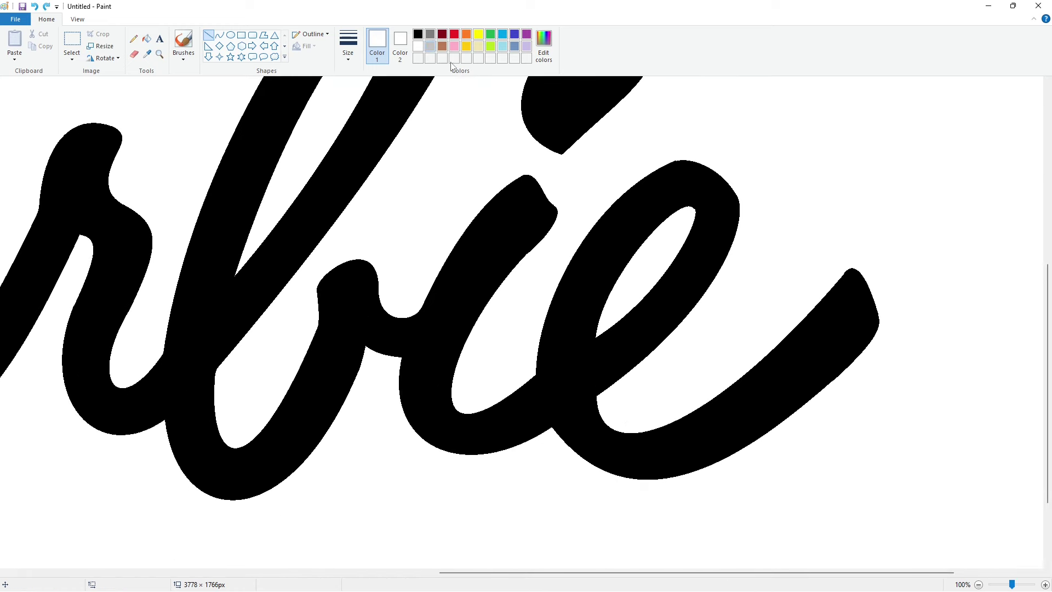
drag(691, 153, 719, 153)
Define a magenta custom colour (Red 247, Green 19, Blue 167) and fill the whole lettering and the i's dot with it
scroll(933, 511, down, 1)
click(454, 34)
click(543, 46)
click(616, 234)
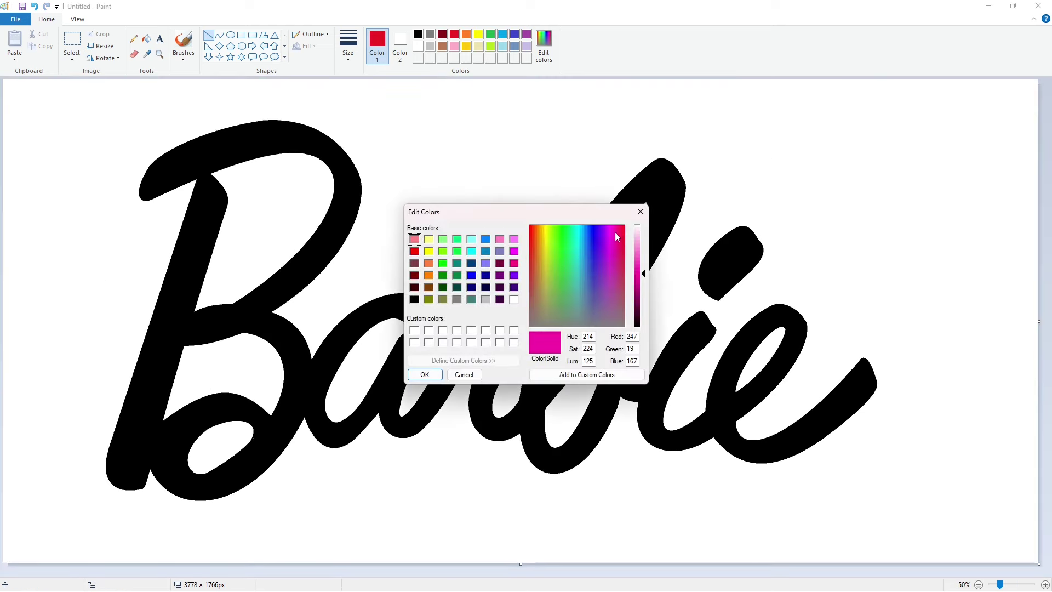
click(424, 374)
click(358, 180)
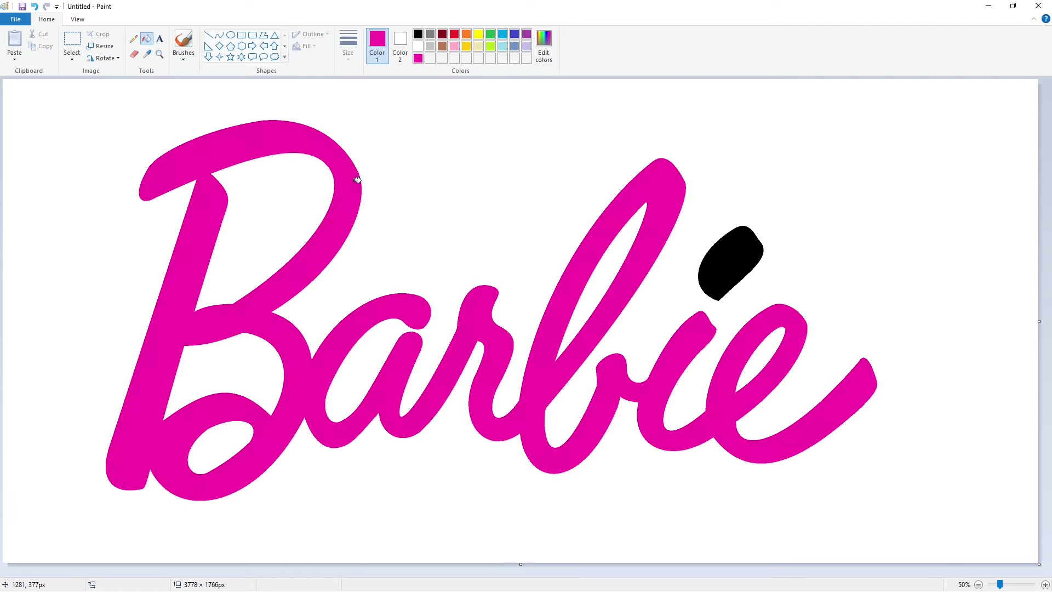
click(733, 259)
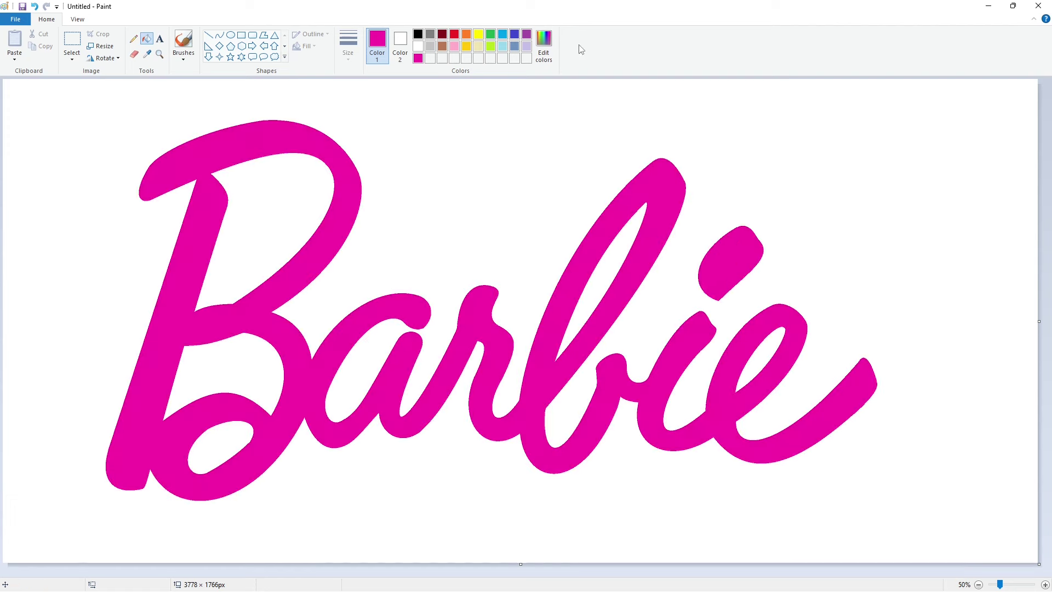
Define a second magenta custom colour as the drawing colour
click(545, 44)
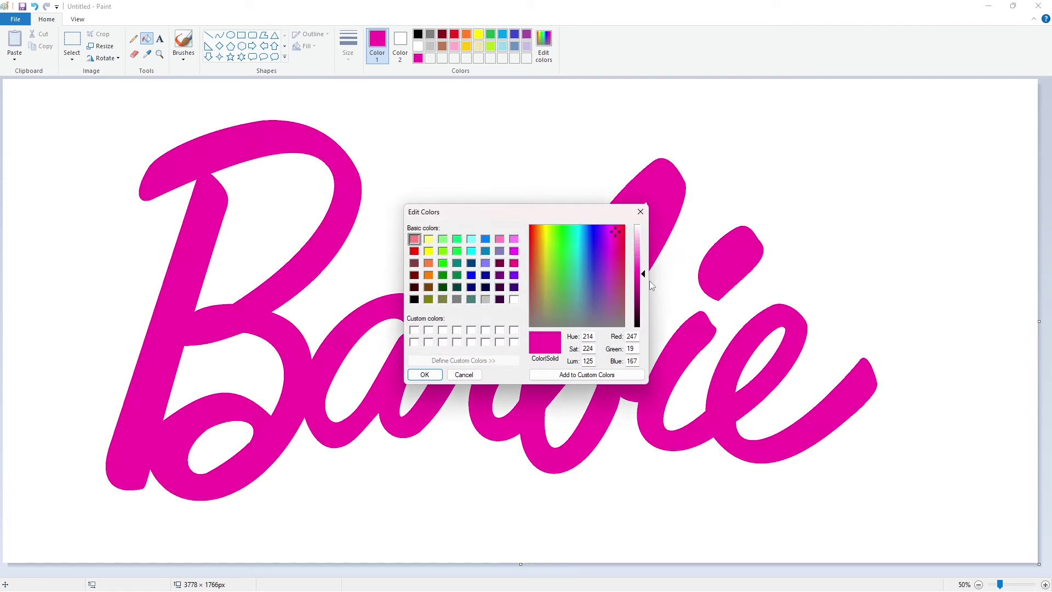
click(424, 375)
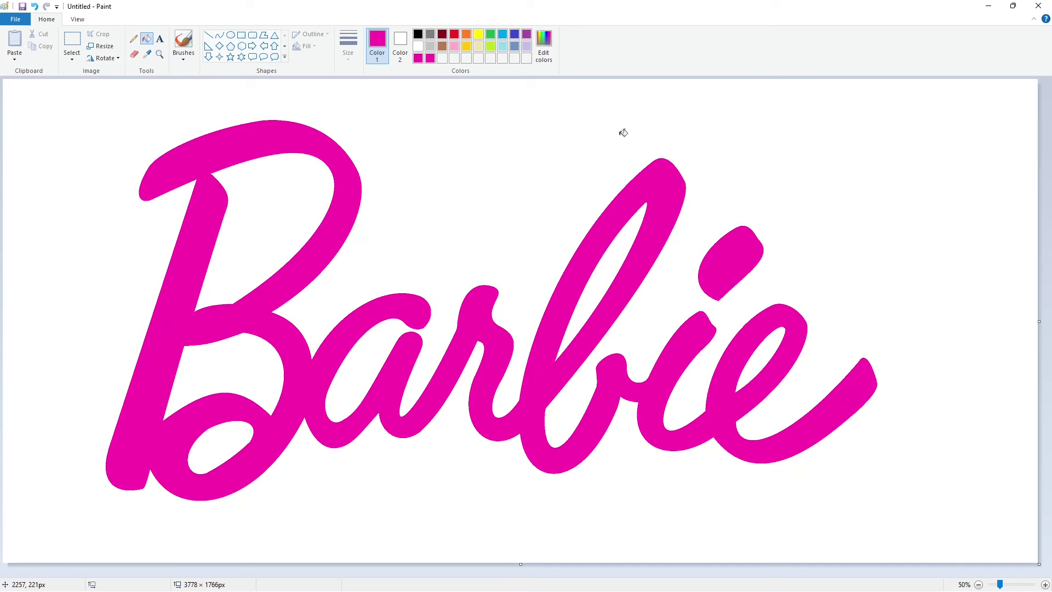